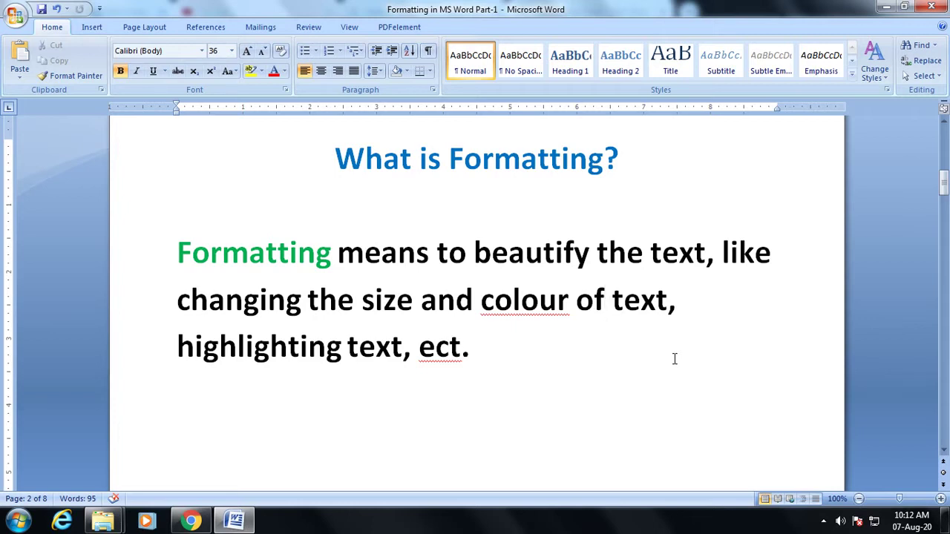
- Set the "Parts of Computer:" line in the text box under the Changing Font heading to the Algerian font
scroll(582, 389, "down", 2)
scroll(581, 390, "down", 9)
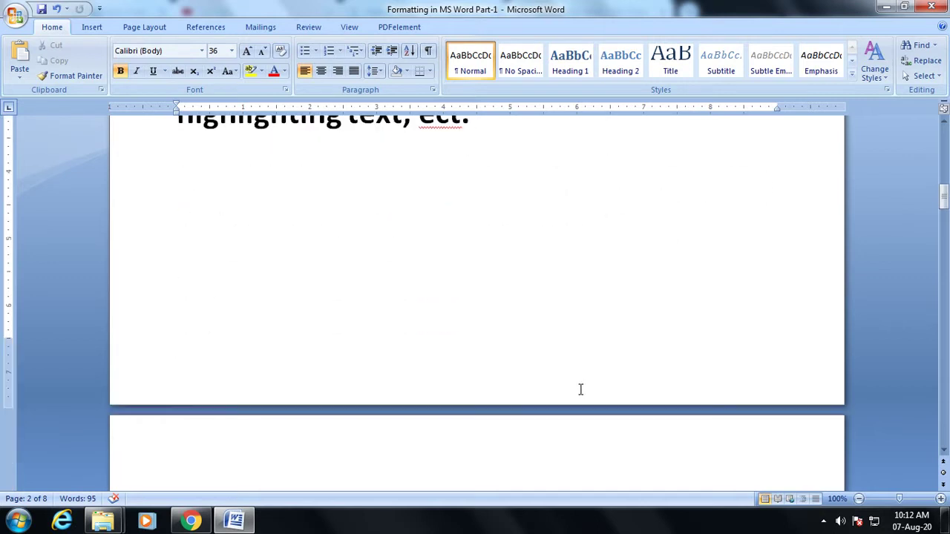
scroll(581, 392, "down", 1)
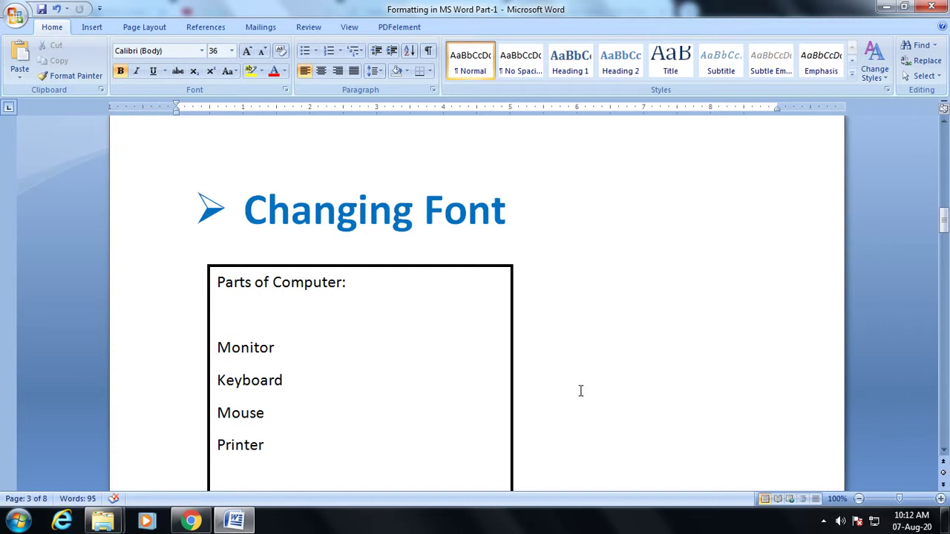
scroll(586, 392, "down", 1)
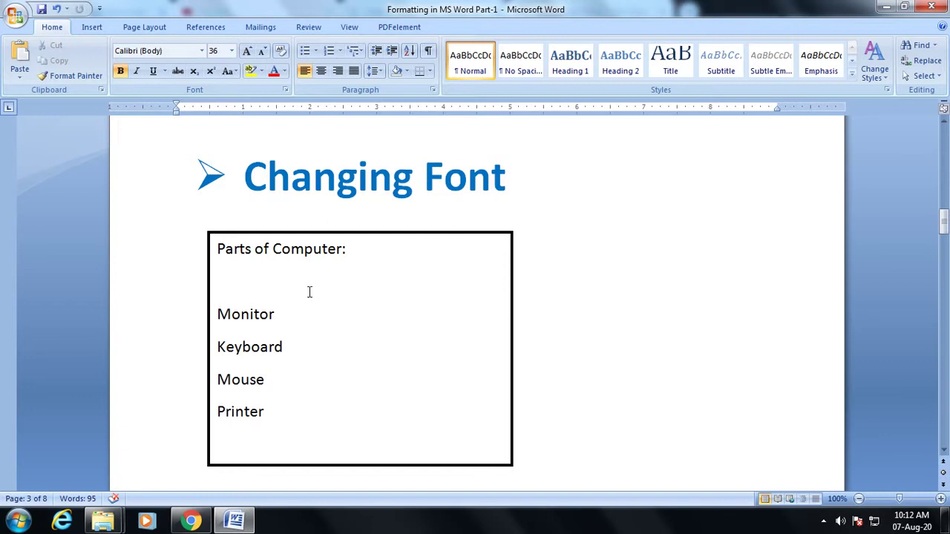
left_click_drag(360, 250, 221, 241)
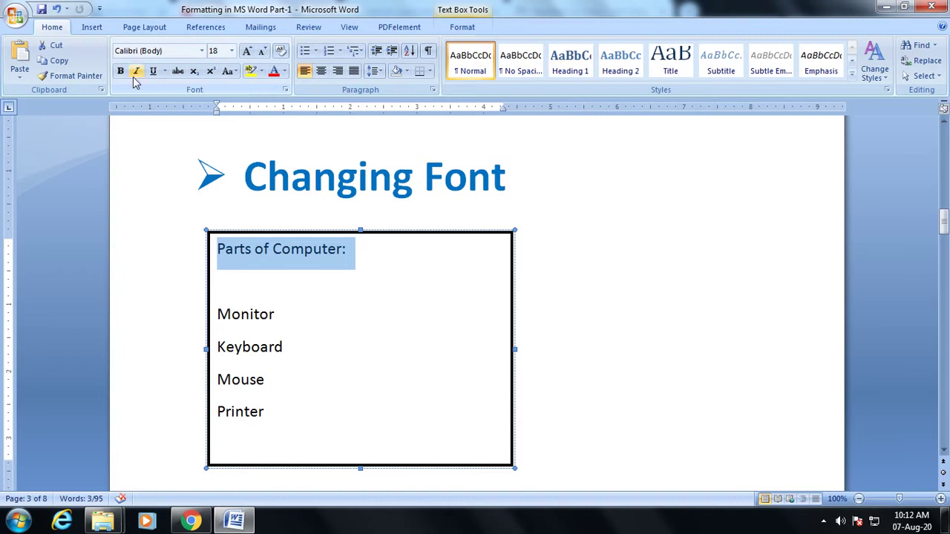
left_click(202, 51)
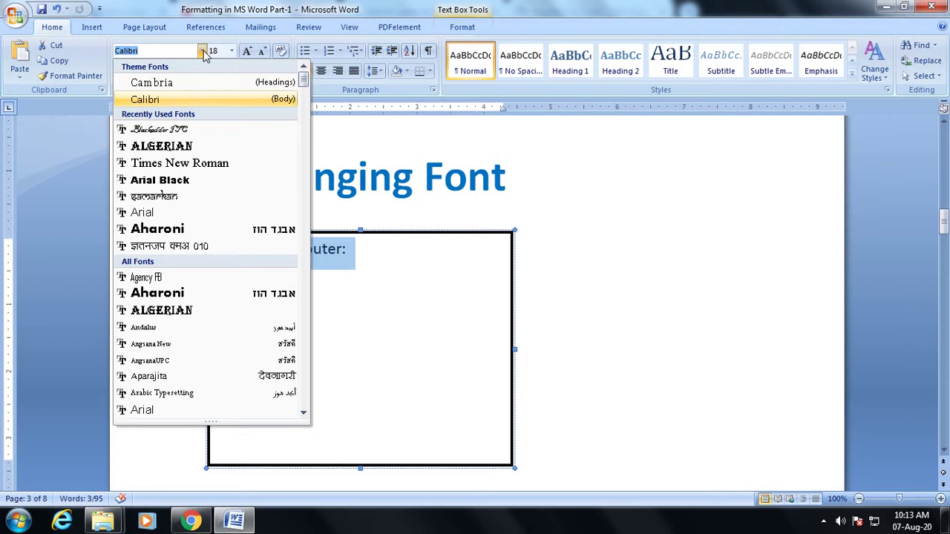
left_click(169, 147)
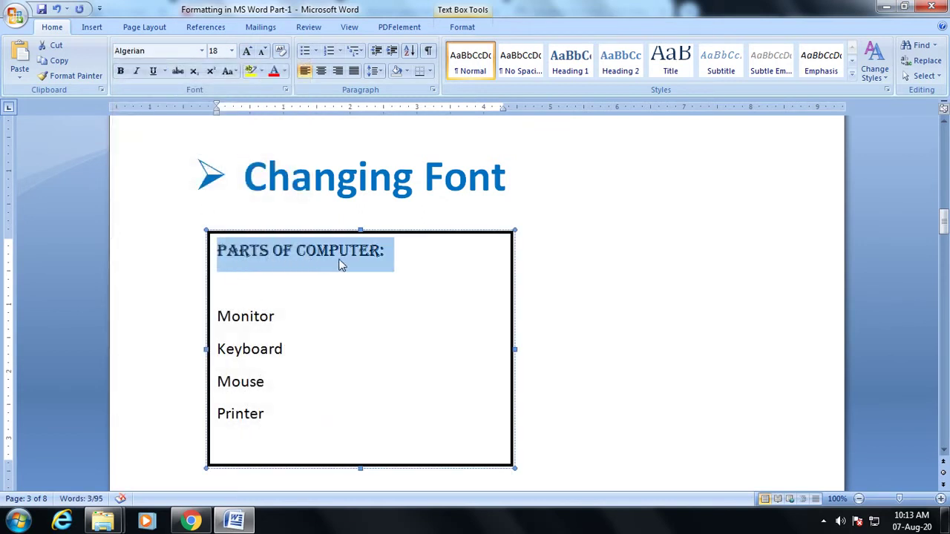
- Change the word "Monitor" in the Changing Font text box to Times New Roman
left_click(342, 342)
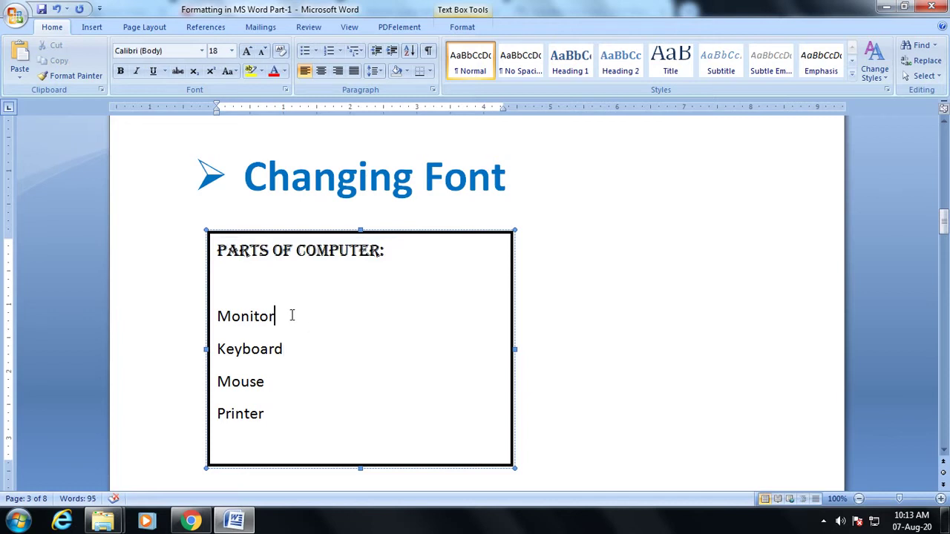
left_click_drag(282, 316, 221, 312)
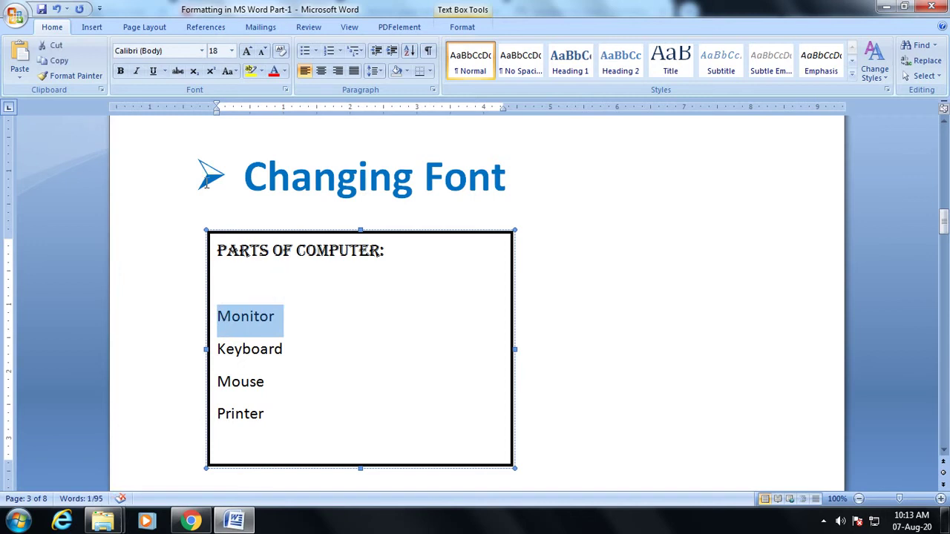
left_click(202, 50)
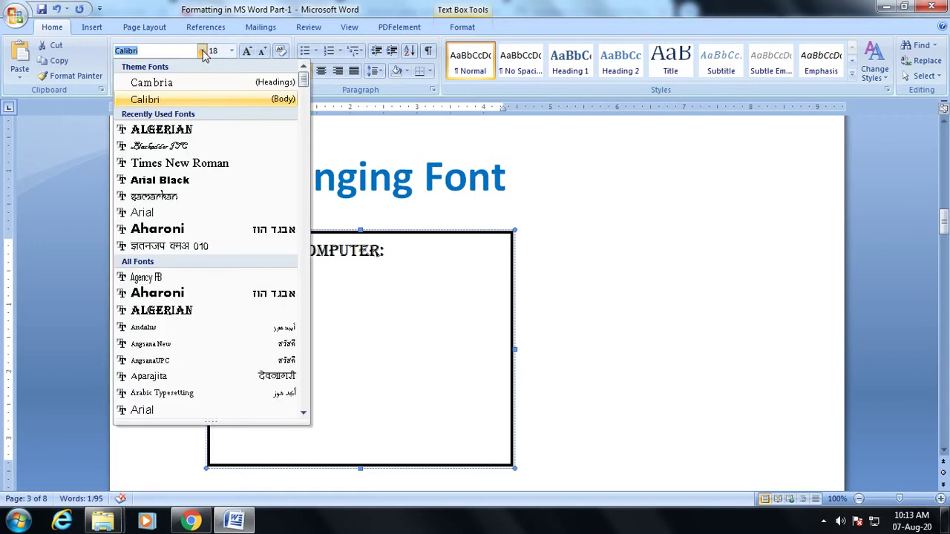
left_click(194, 163)
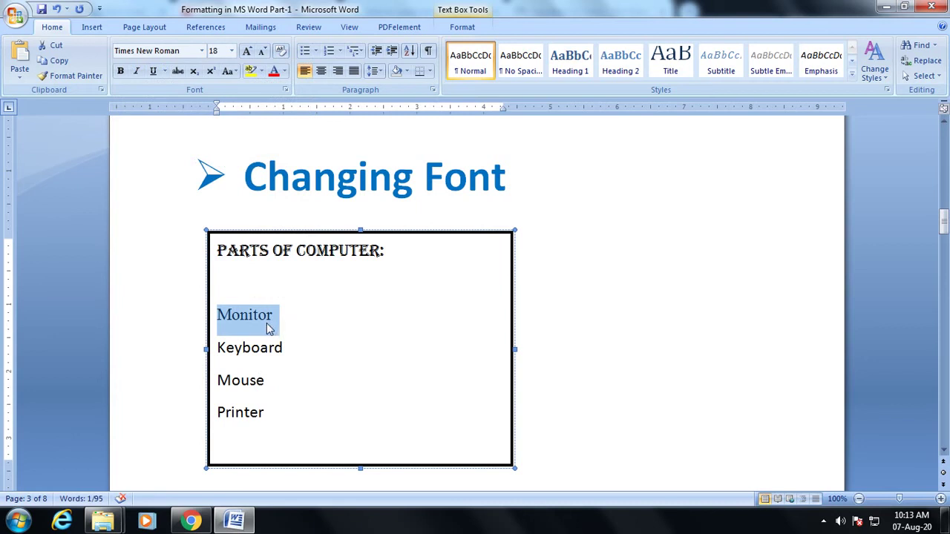
- Try to change the word "Keyboard" in the Changing Font text box to the Aharoni font
left_click(304, 350)
left_click_drag(285, 346, 209, 345)
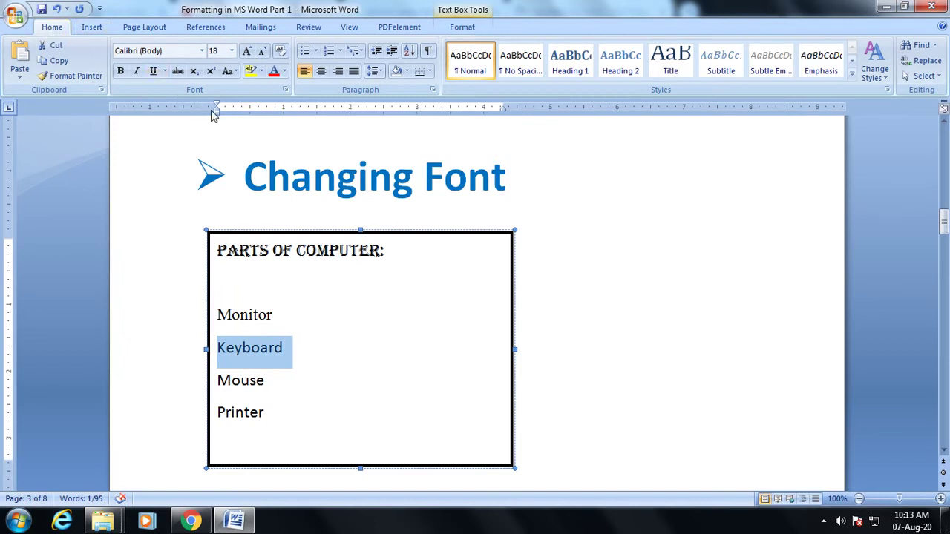
left_click(202, 50)
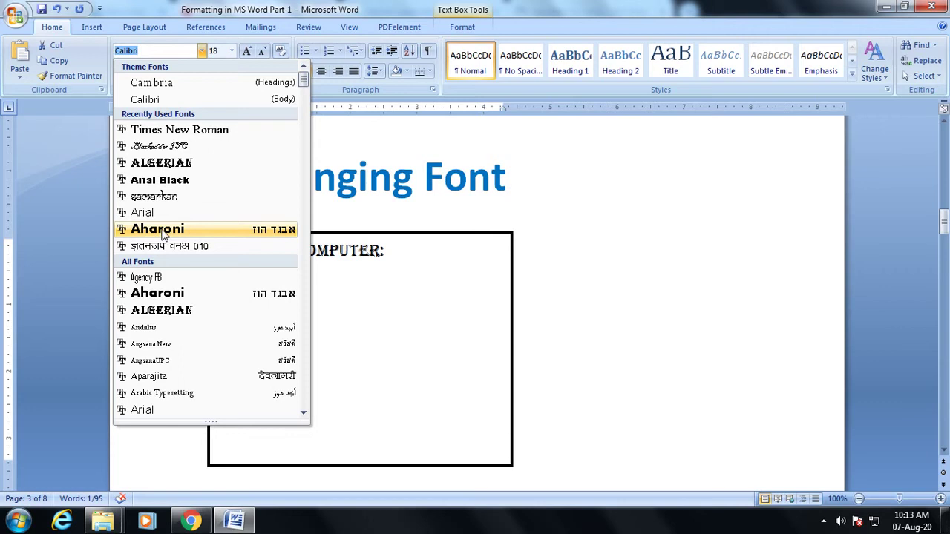
key("Escape")
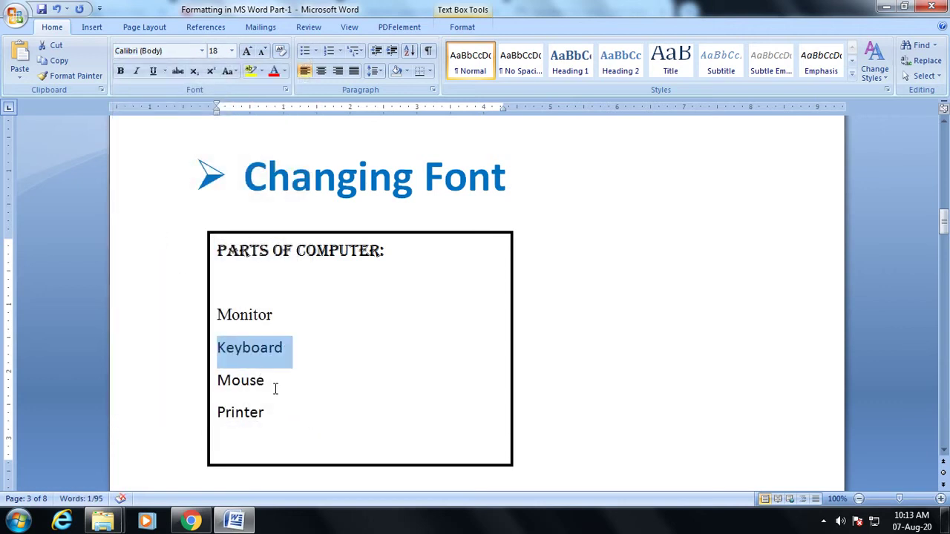
- Change the word "Mouse" in the Changing Font text box to the Blackadder ITC font
left_click_drag(273, 381, 215, 381)
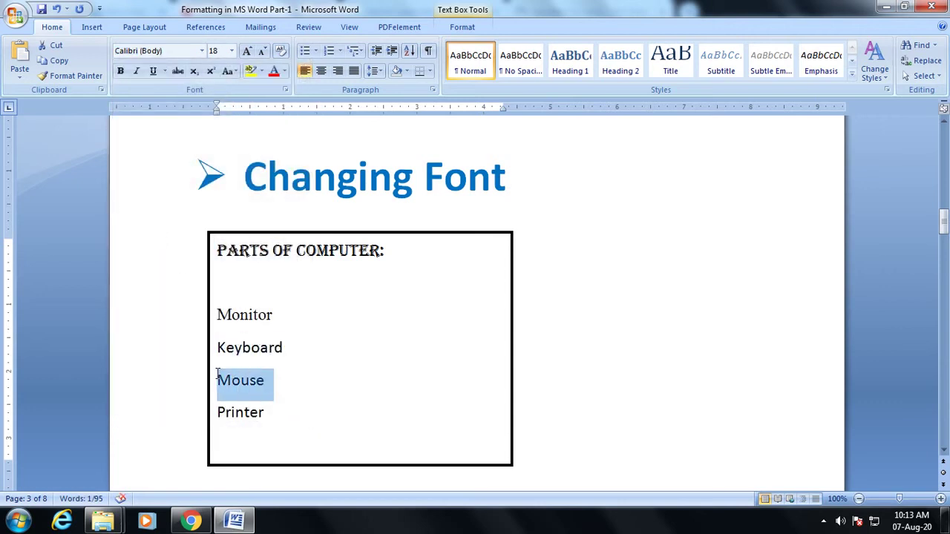
left_click(201, 51)
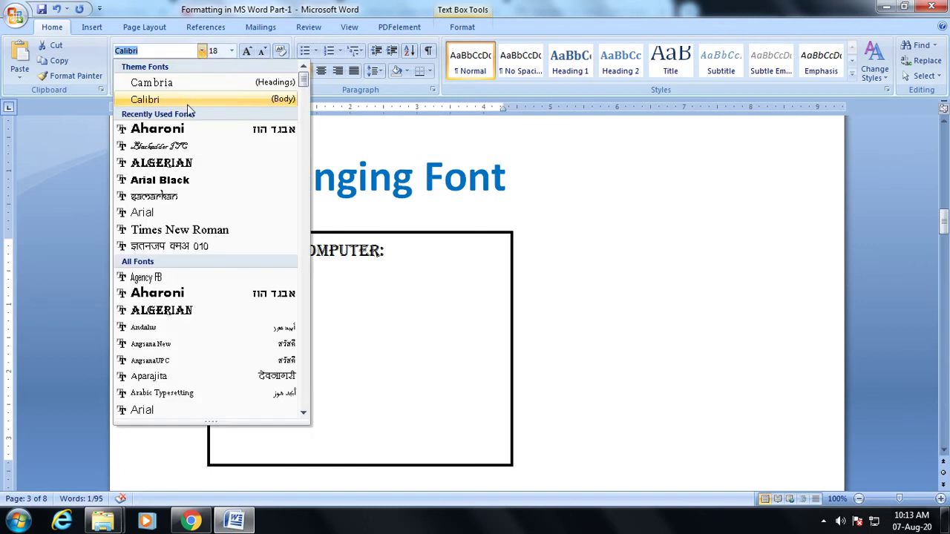
left_click(180, 147)
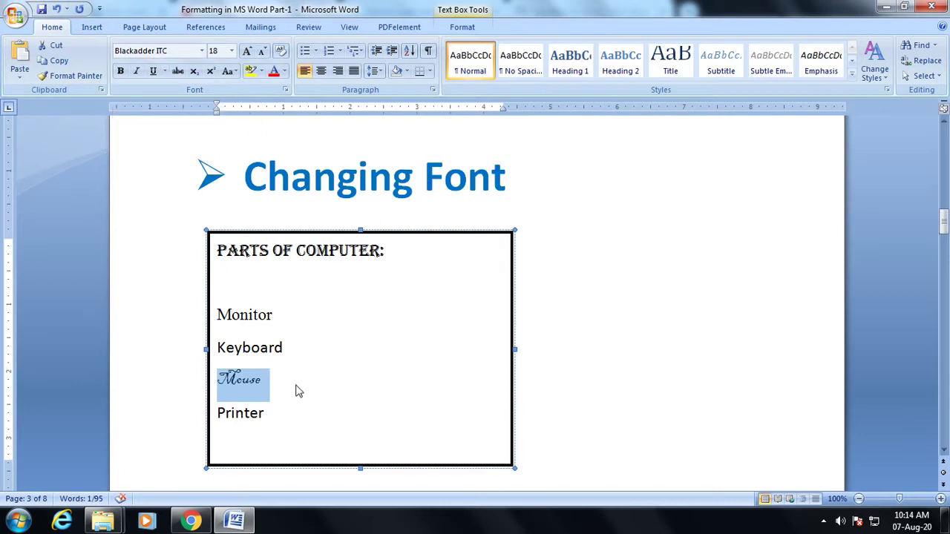
- Set the "Parts of Computer:" line in the text box under the Changing Font Size heading to size 28
scroll(295, 392, "down", 15)
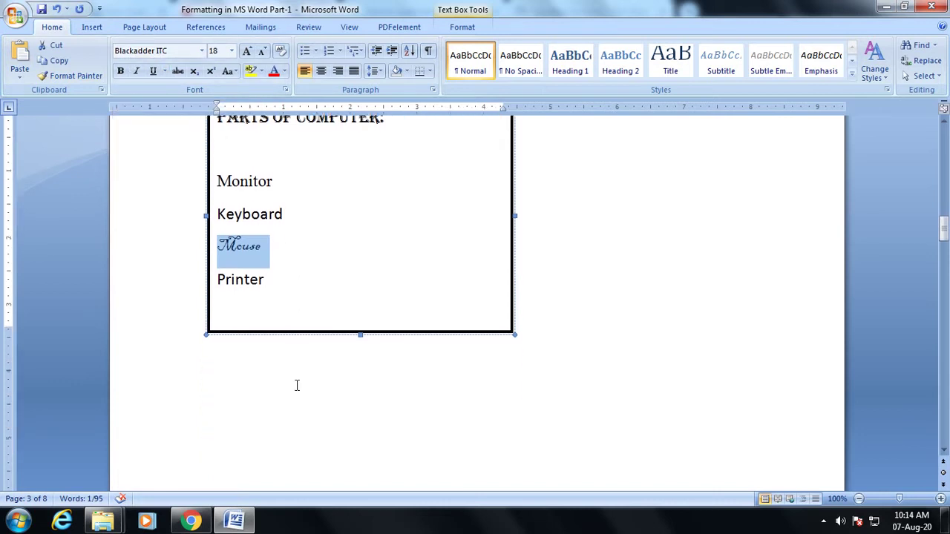
scroll(296, 385, "down", 3)
scroll(296, 385, "up", 3)
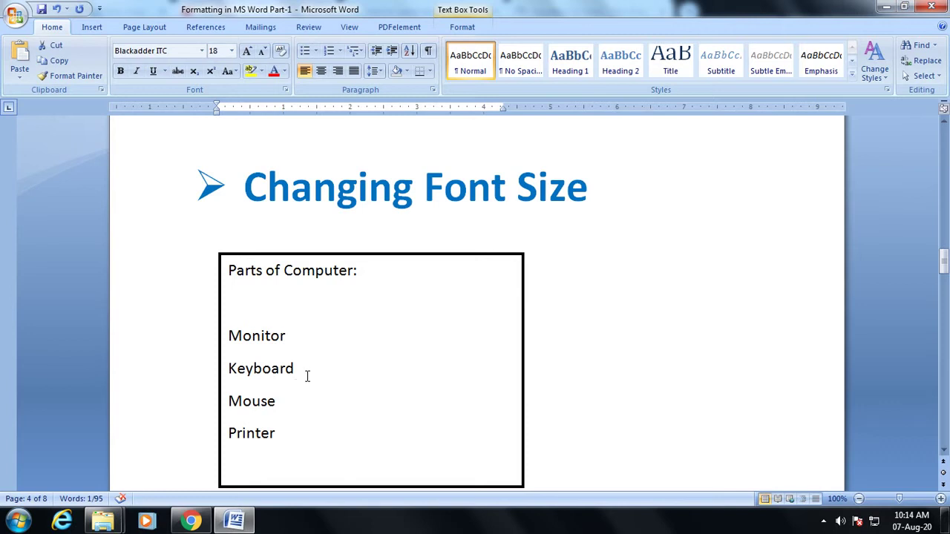
left_click_drag(368, 272, 239, 282)
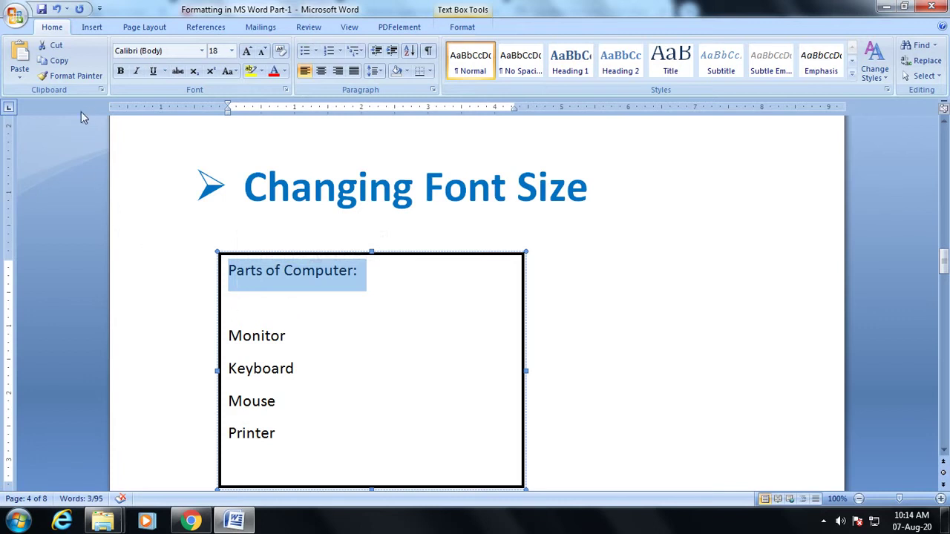
left_click(232, 52)
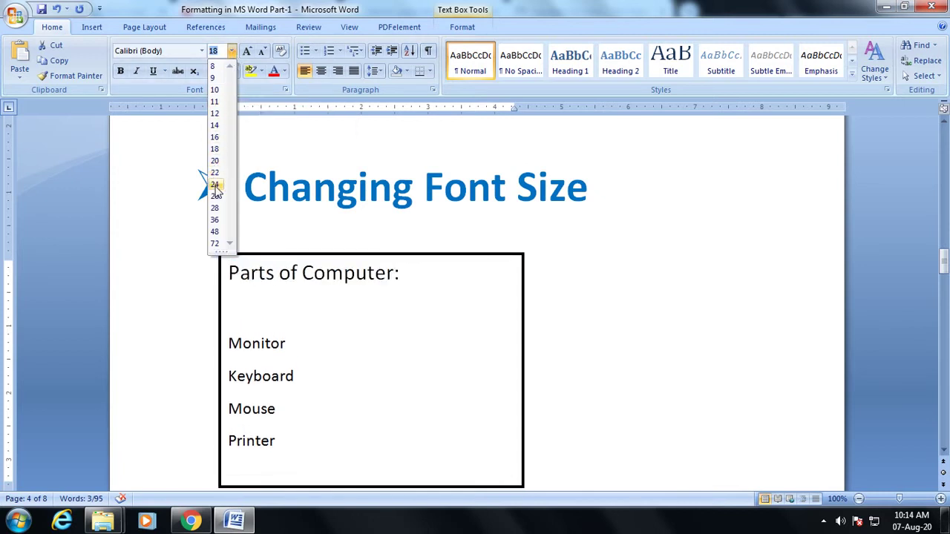
left_click(215, 208)
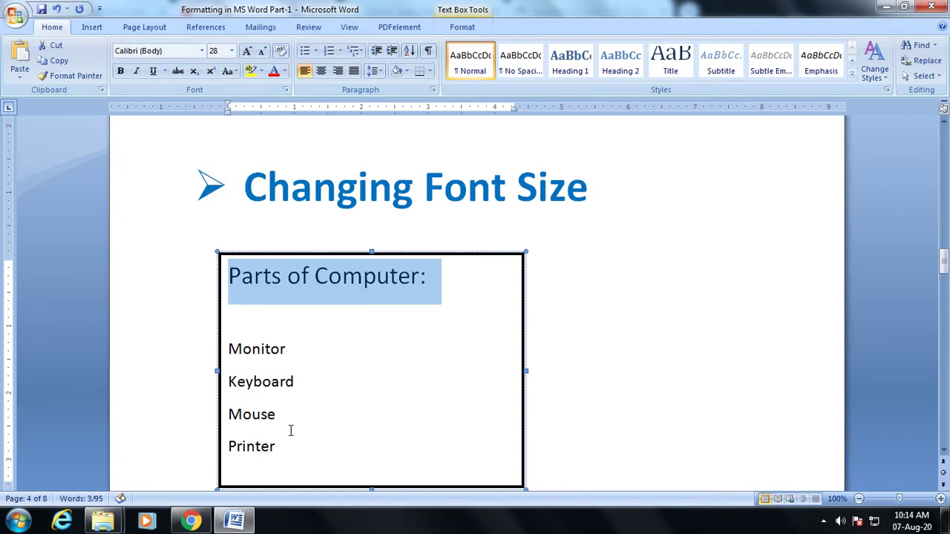
- Reduce the word "Monitor" in the Changing Font Size text box to font size 12
left_click(305, 350)
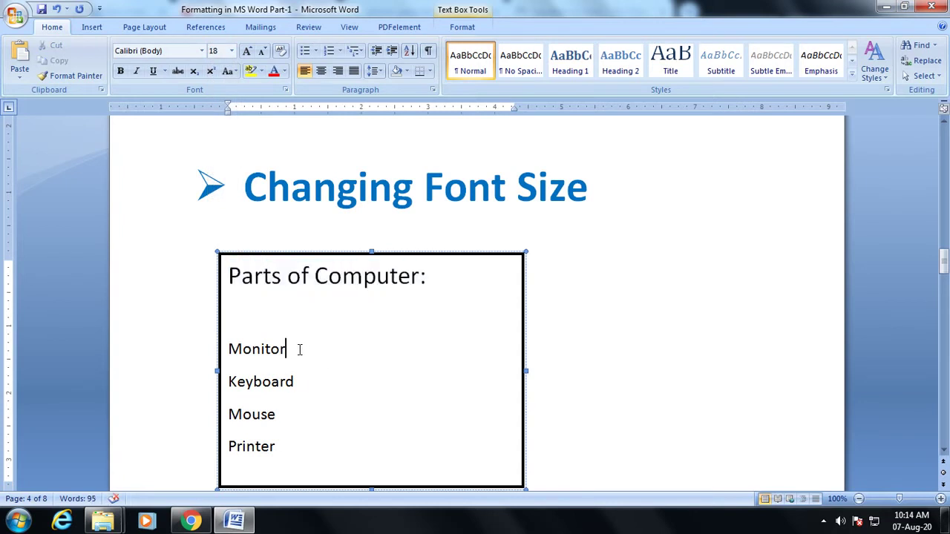
left_click_drag(295, 349, 219, 350)
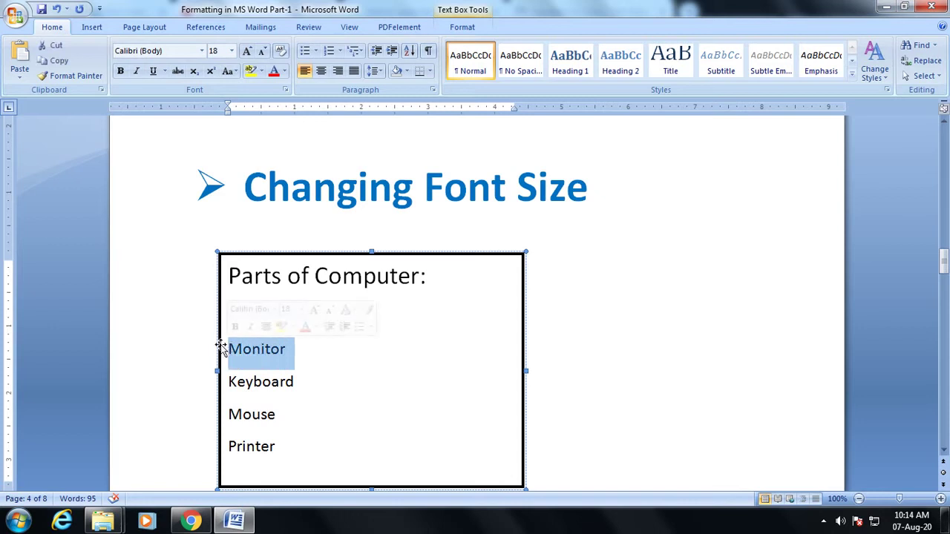
left_click(233, 52)
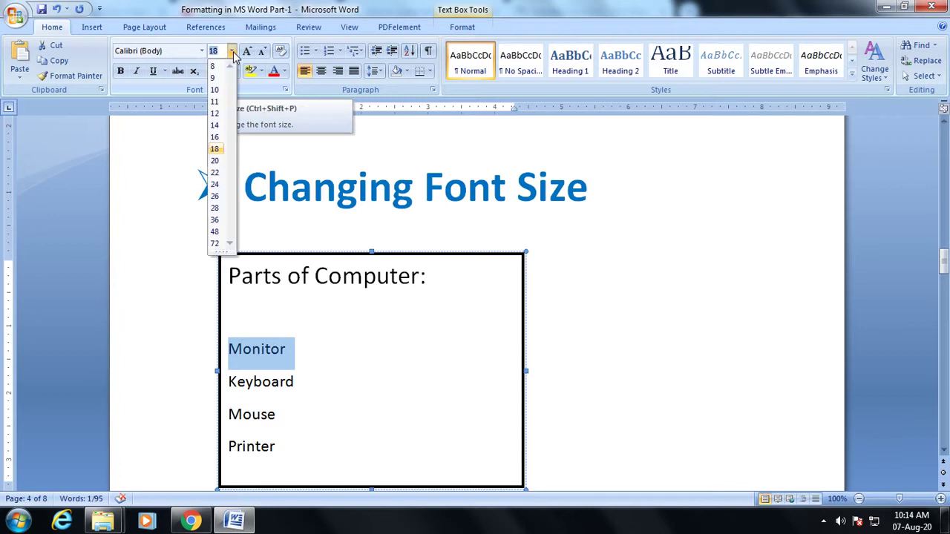
left_click(222, 114)
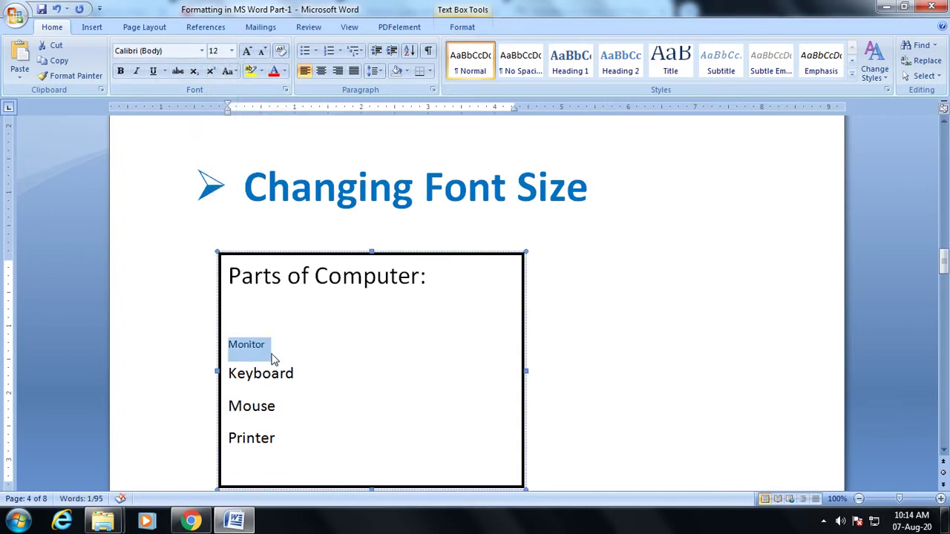
- Enlarge the word "Keyboard" in the Changing Font Size text box to font size 28
left_click(312, 401)
left_click(301, 371)
left_click_drag(302, 372, 221, 371)
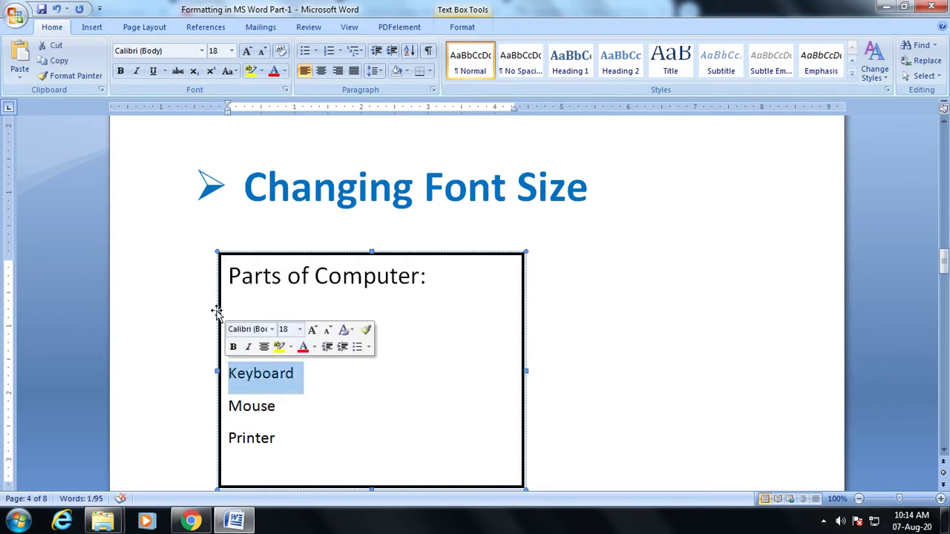
left_click(232, 51)
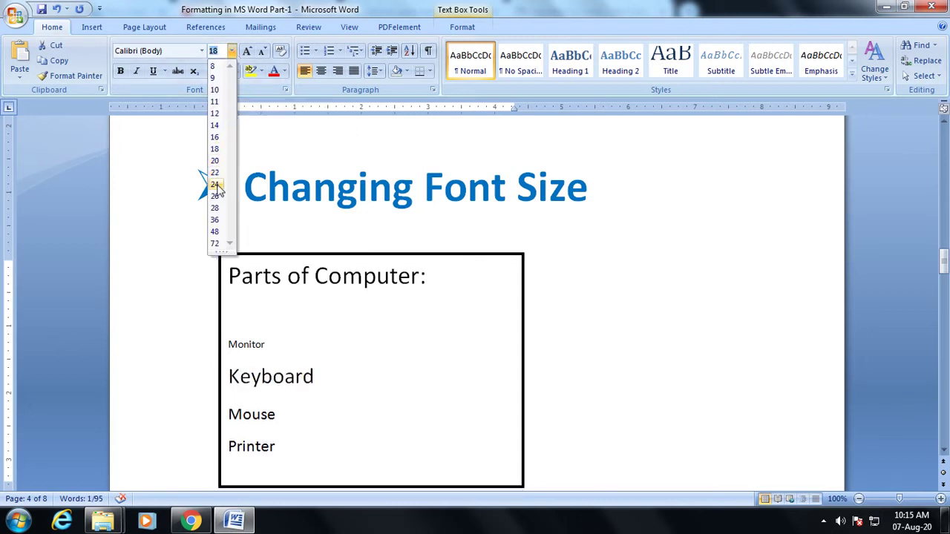
left_click(216, 209)
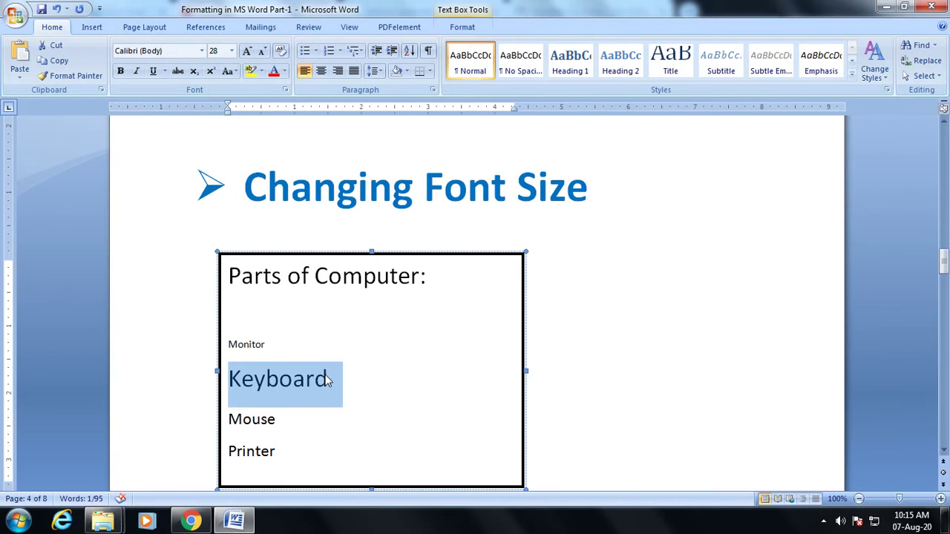
- Color the "Parts of Computer:" line in the text box under the Changing Font Color heading standard green
scroll(327, 380, "down", 10)
scroll(326, 374, "down", 3)
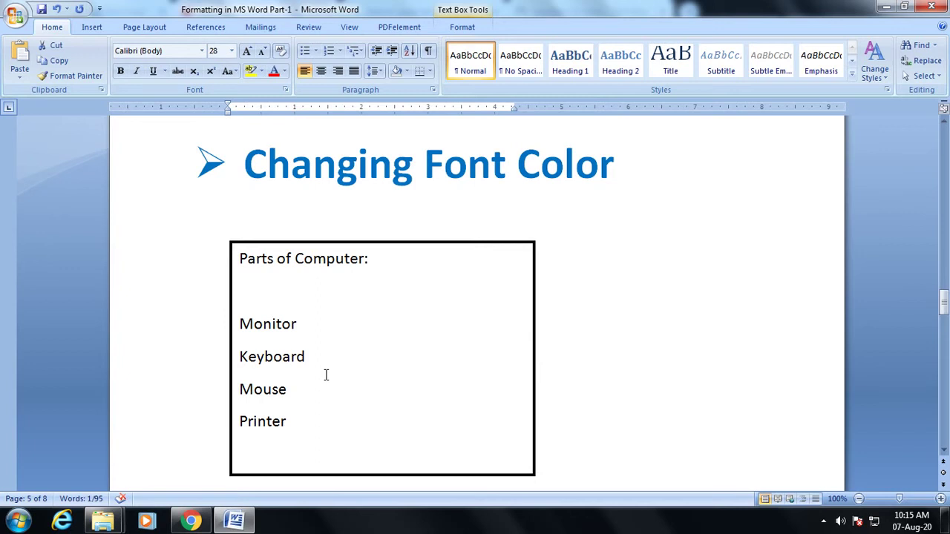
left_click(388, 364)
left_click_drag(390, 257, 250, 262)
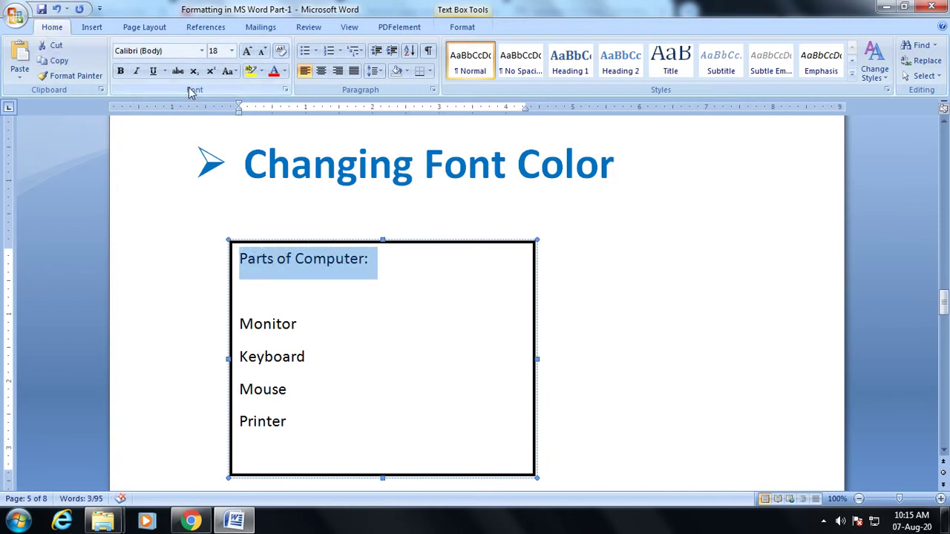
left_click(285, 71)
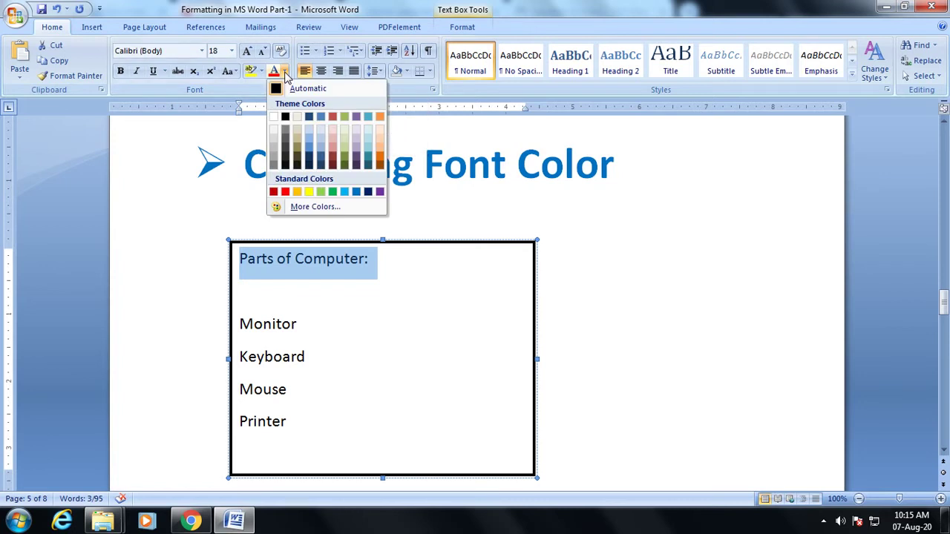
left_click(334, 192)
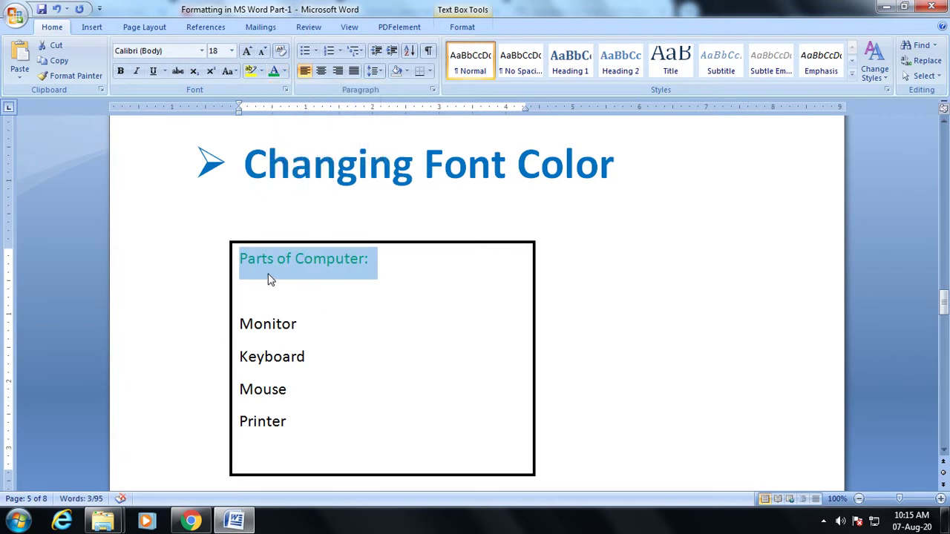
- Color the word "Monitor" in the Changing Font Color text box standard red
left_click(335, 346)
left_click(300, 325)
left_click_drag(303, 325, 236, 325)
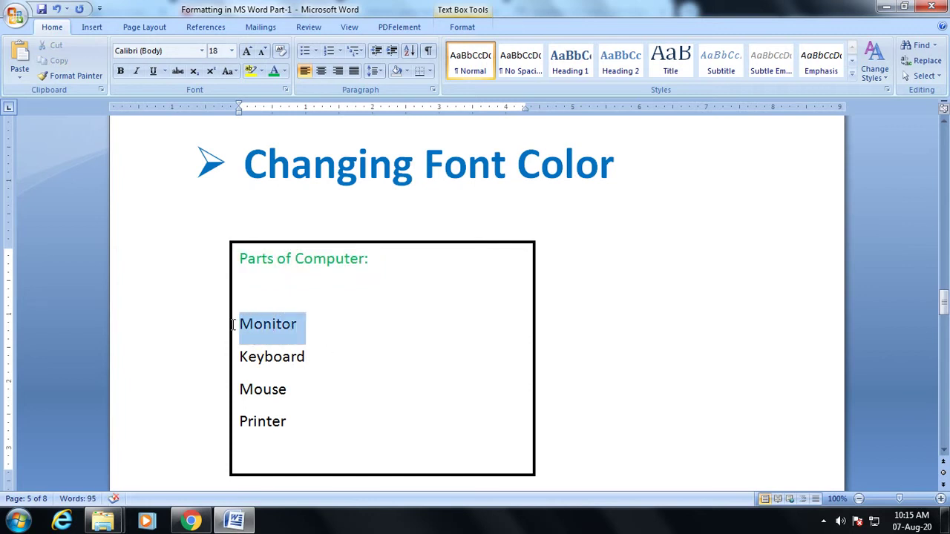
left_click(285, 72)
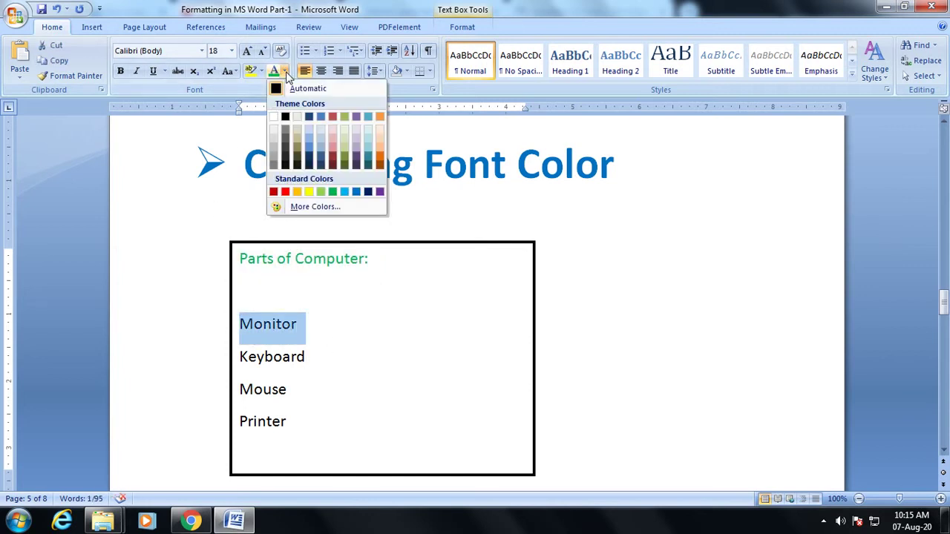
left_click(284, 192)
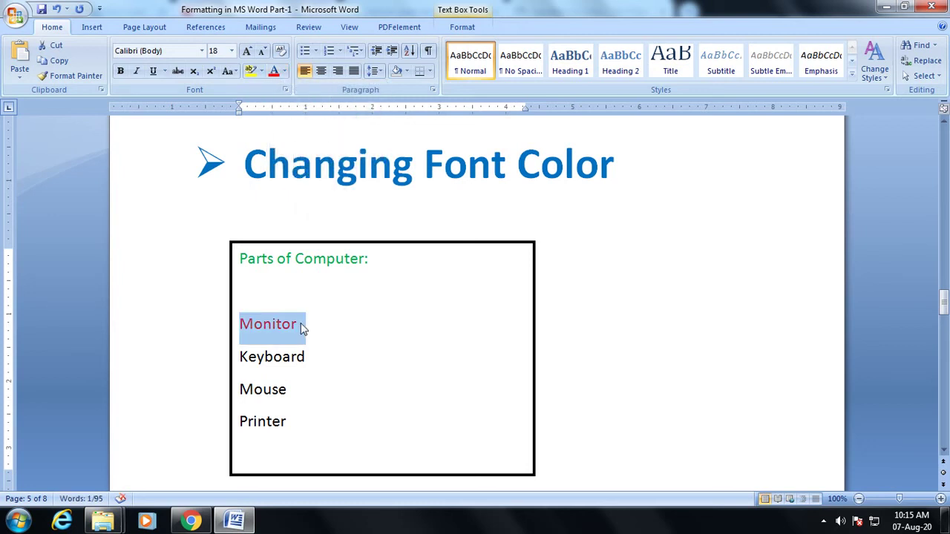
- Color the word "Keyboard" in the Changing Font Color text box standard purple
left_click(308, 357)
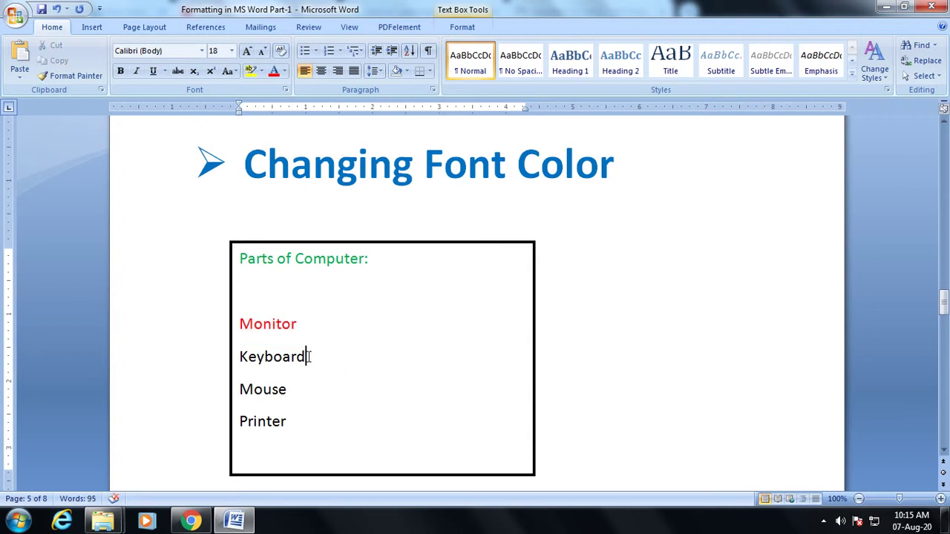
left_click_drag(309, 357, 239, 357)
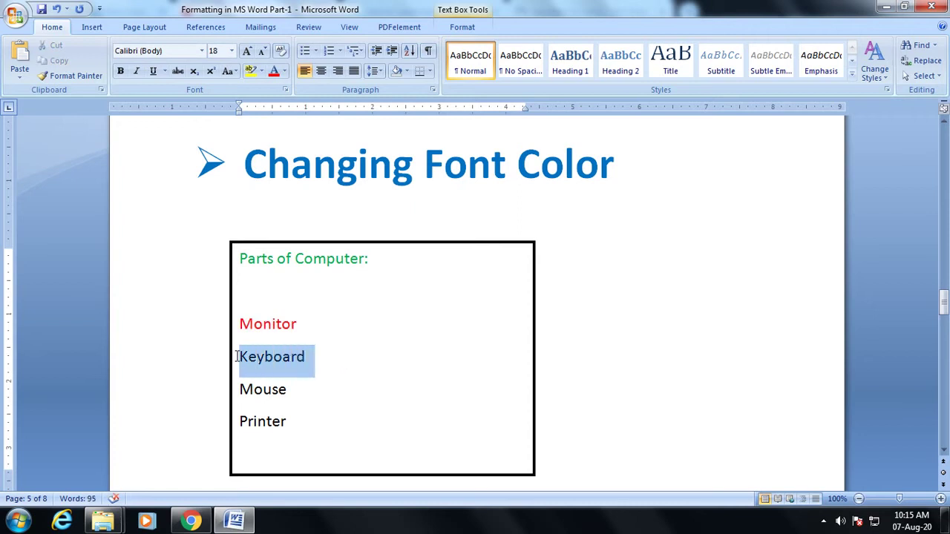
left_click(286, 74)
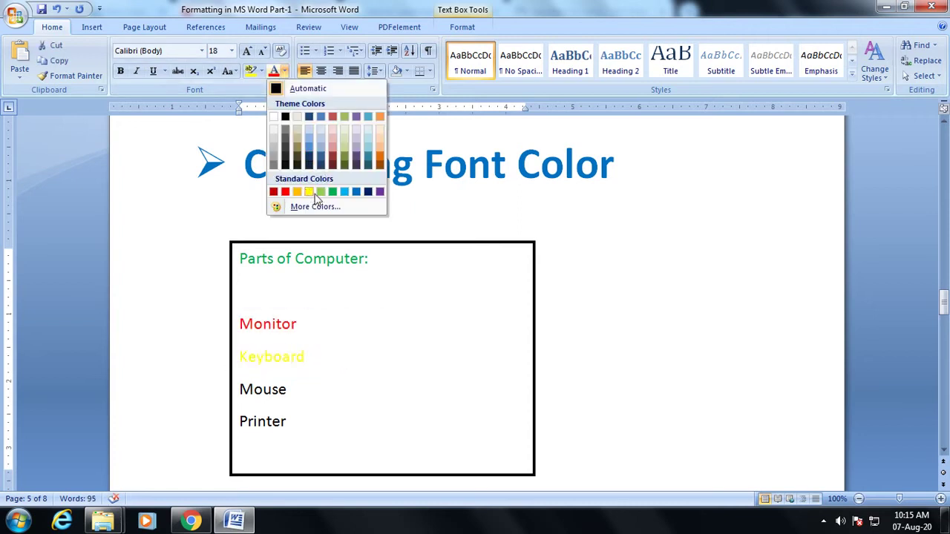
left_click(380, 193)
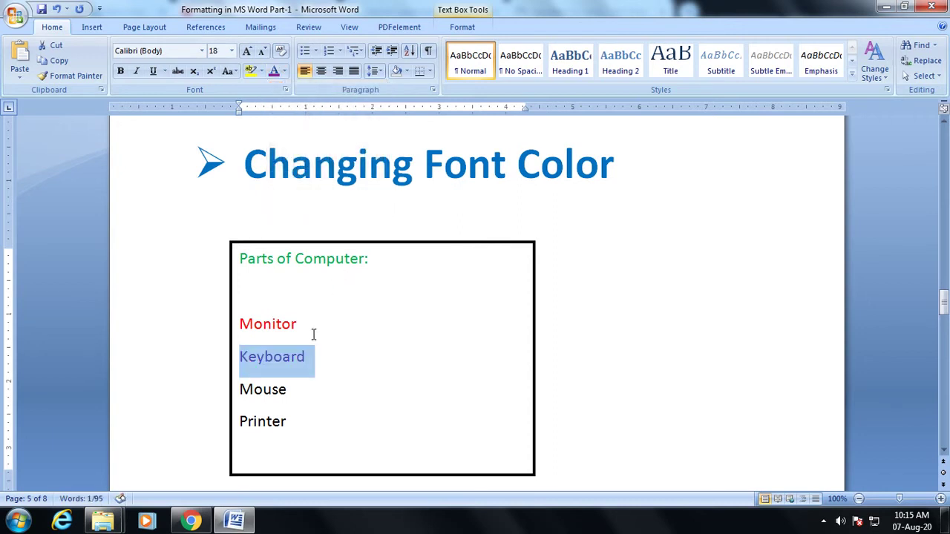
left_click(394, 364)
- Make the "Parts of Computer:" line bold in the text box under the Making Text Bold, Italic, Underline heading
scroll(395, 355, "down", 3)
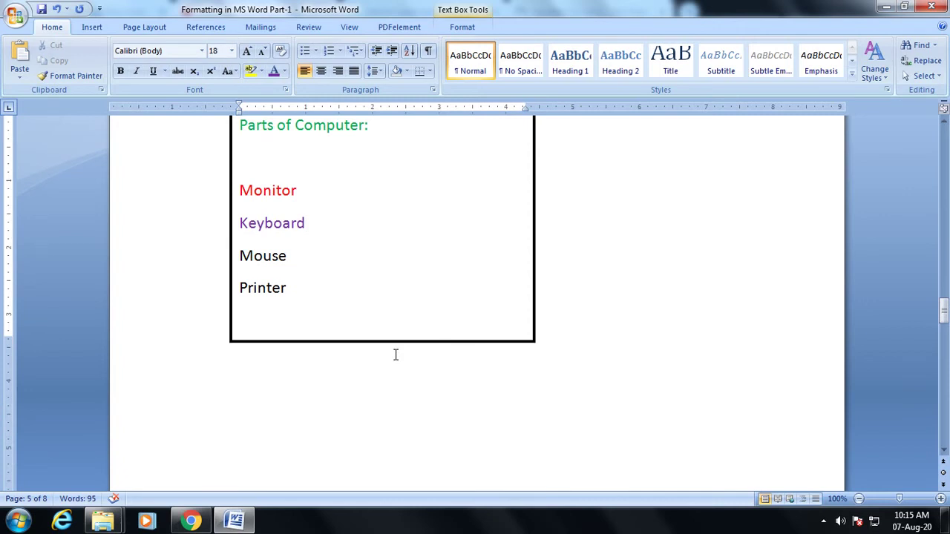
scroll(396, 355, "down", 8)
scroll(393, 355, "down", 3)
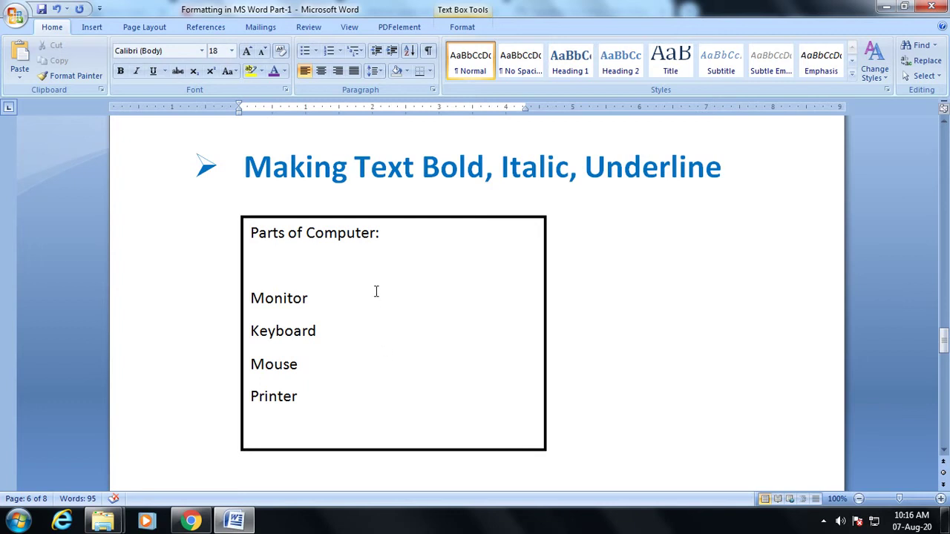
left_click(385, 233)
left_click_drag(385, 233, 251, 232)
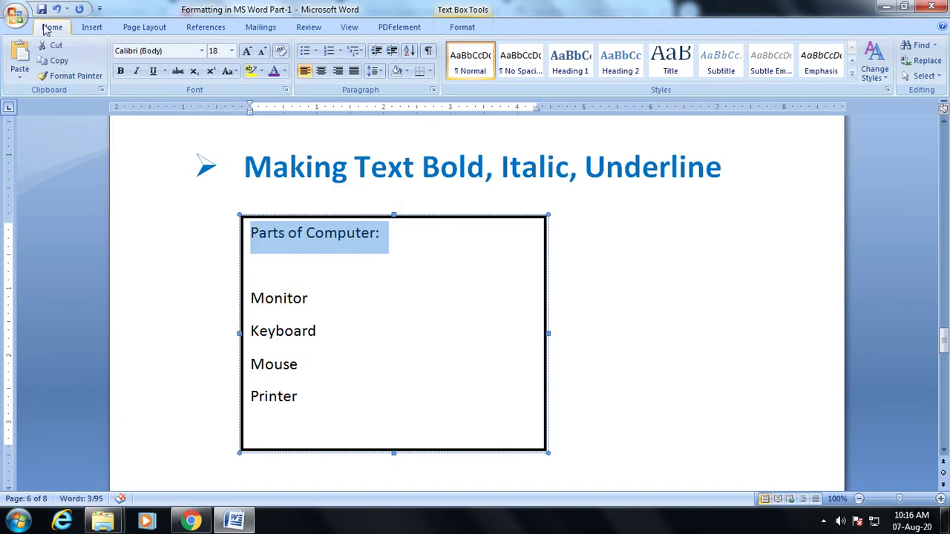
left_click(122, 73)
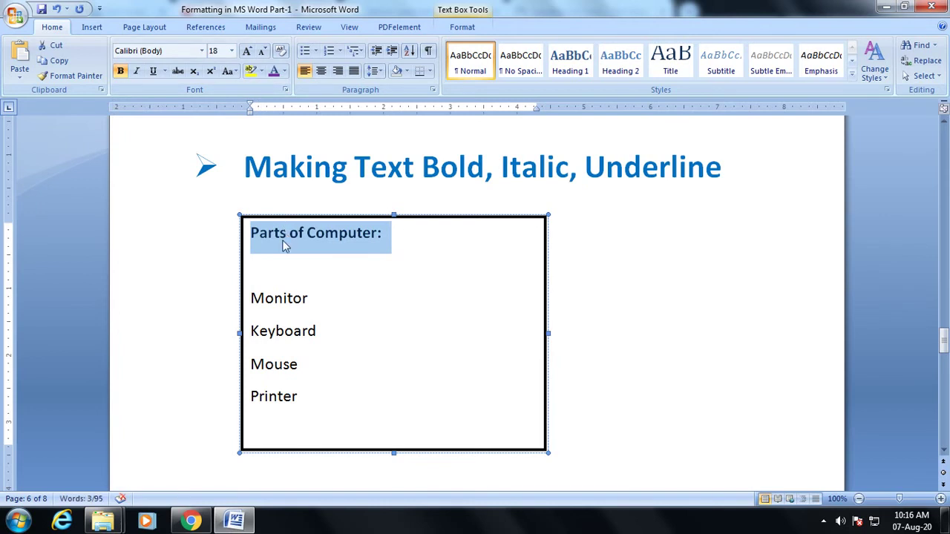
- Italicize the word "Monitor" in the Making Text Bold, Italic, Underline text box
left_click(335, 307)
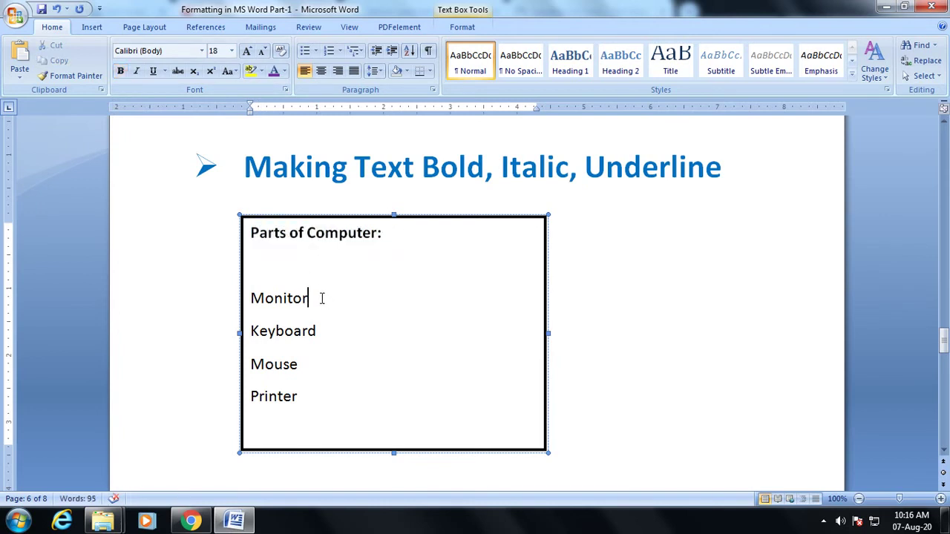
left_click_drag(321, 295, 248, 297)
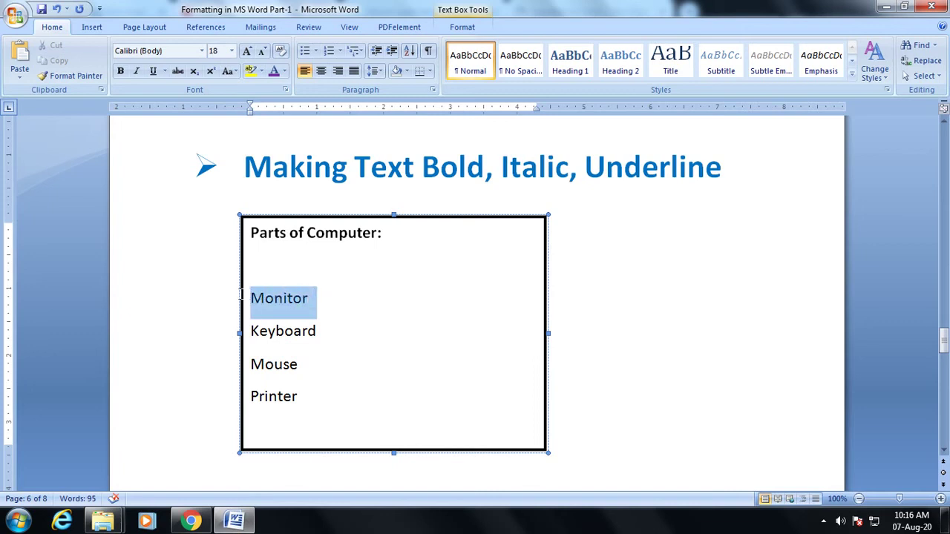
left_click(137, 75)
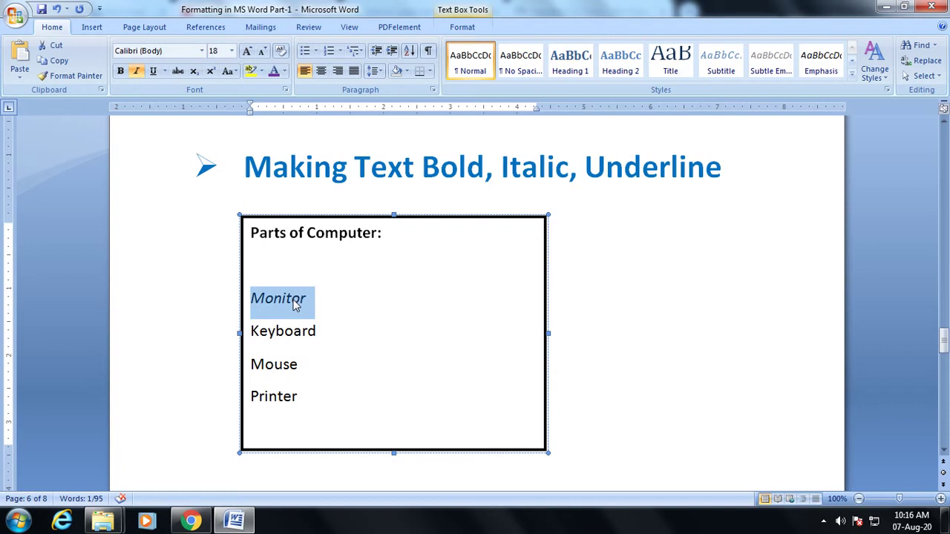
- Apply a single underline to the word "Keyboard" in the Making Text Bold, Italic, Underline text box
left_click(330, 331)
left_click_drag(318, 331, 241, 330)
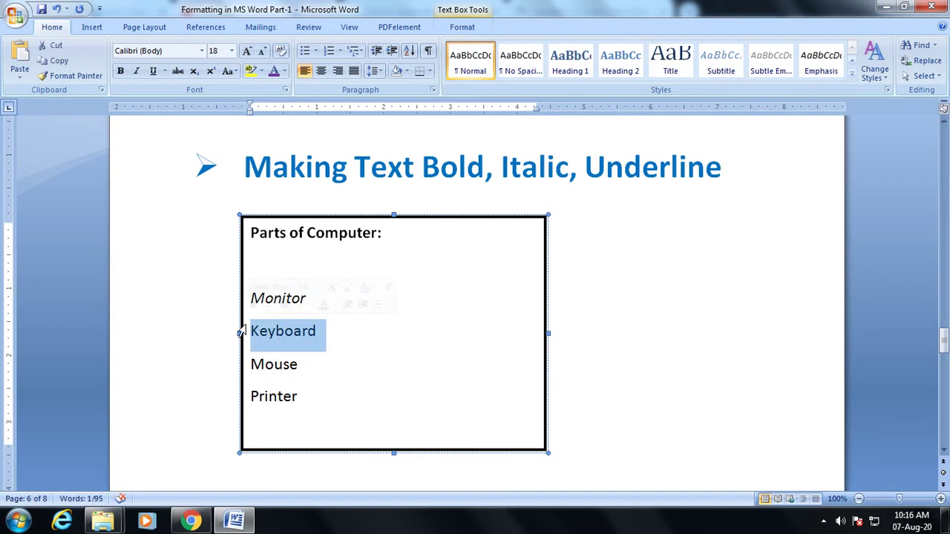
left_click(154, 72)
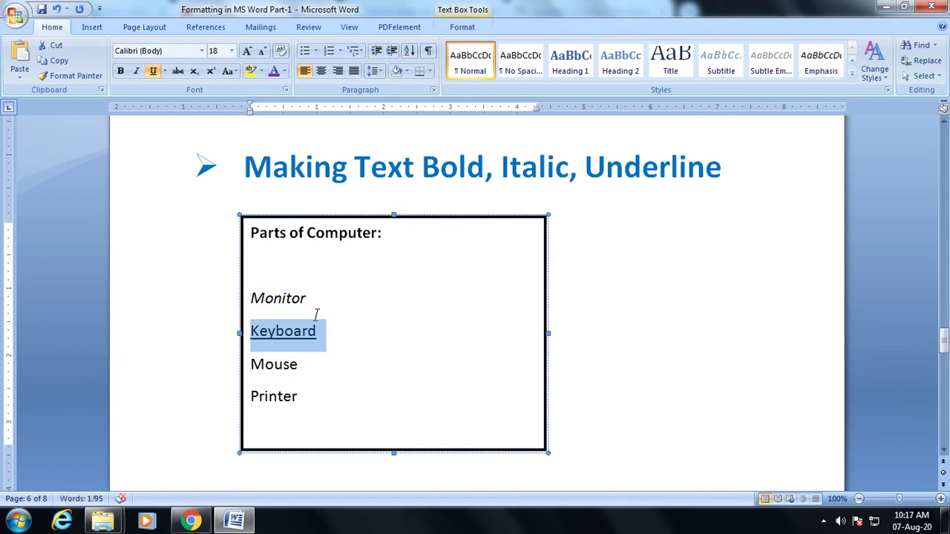
- Apply a double underline to the word "Mouse" in the Making Text Bold, Italic, Underline text box
left_click(345, 391)
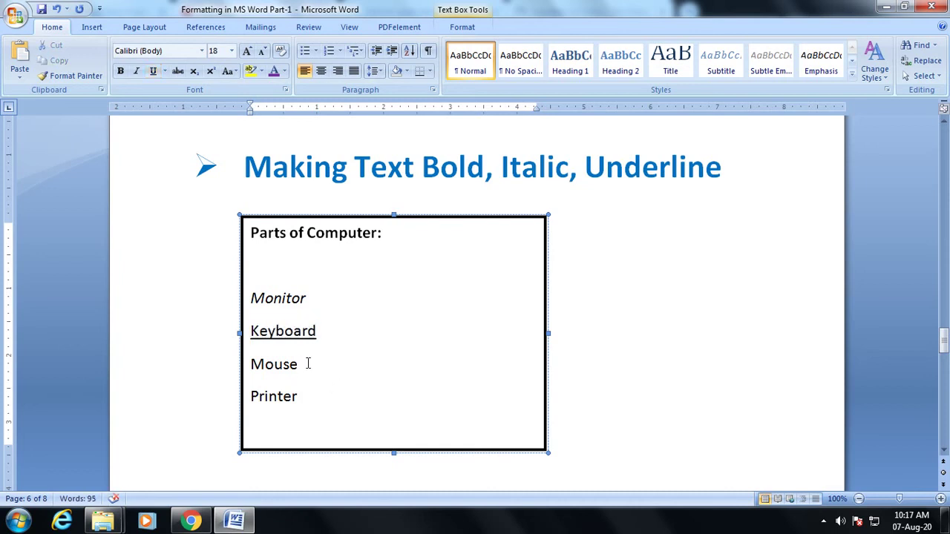
left_click_drag(304, 364, 239, 363)
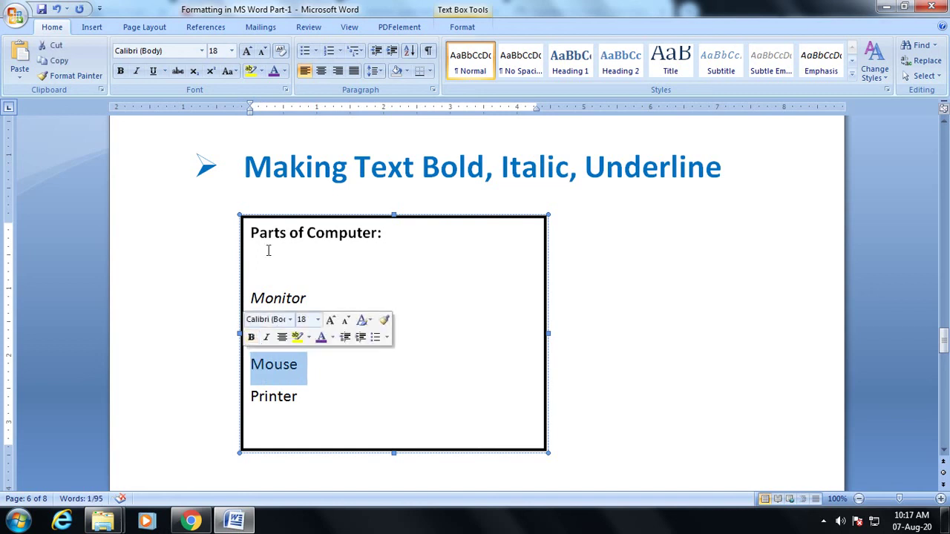
left_click(166, 71)
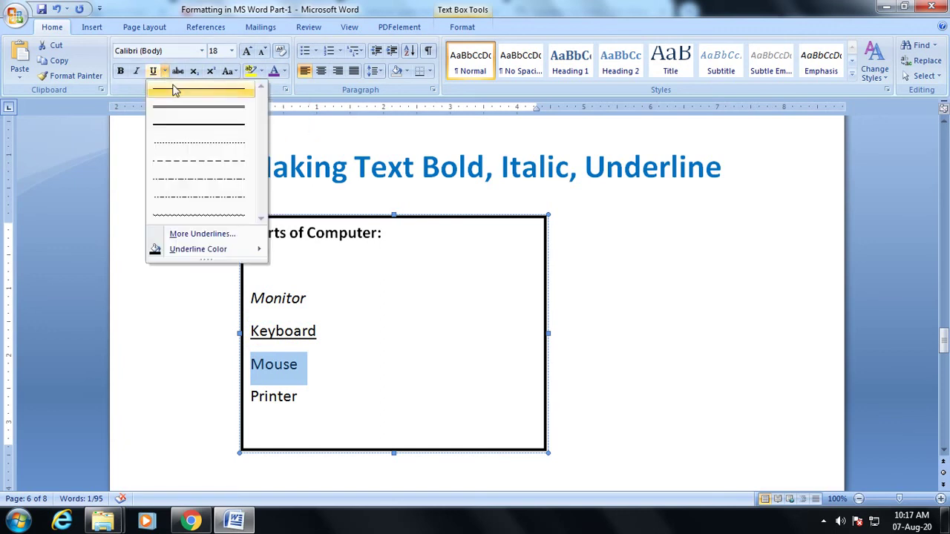
left_click(179, 107)
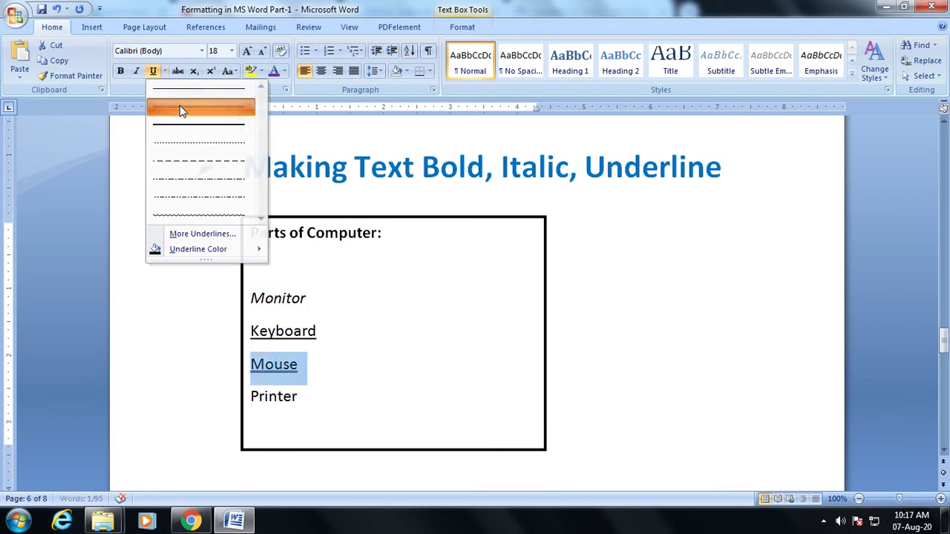
left_click(392, 328)
- Apply a wavy underline to the word "Printer" in the Making Text Bold, Italic, Underline text box
left_click_drag(301, 398, 249, 397)
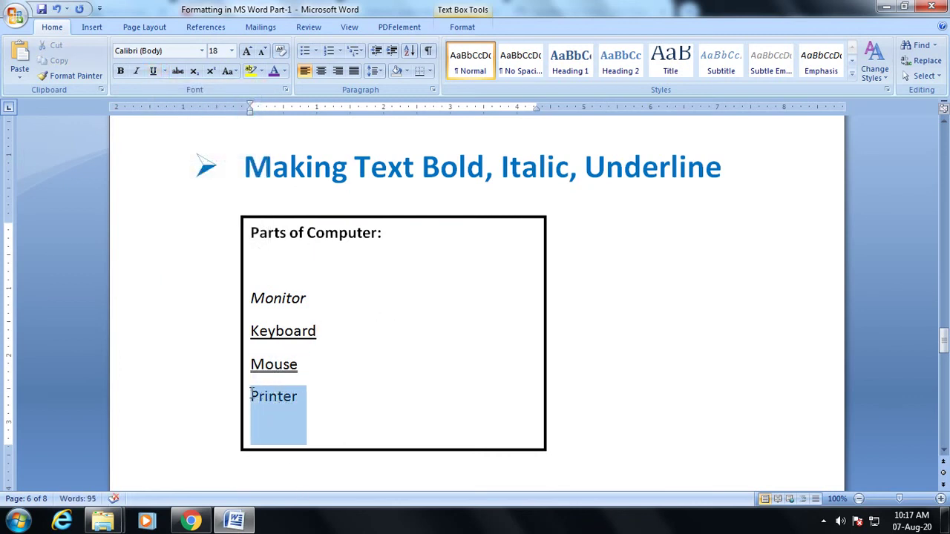
left_click(164, 72)
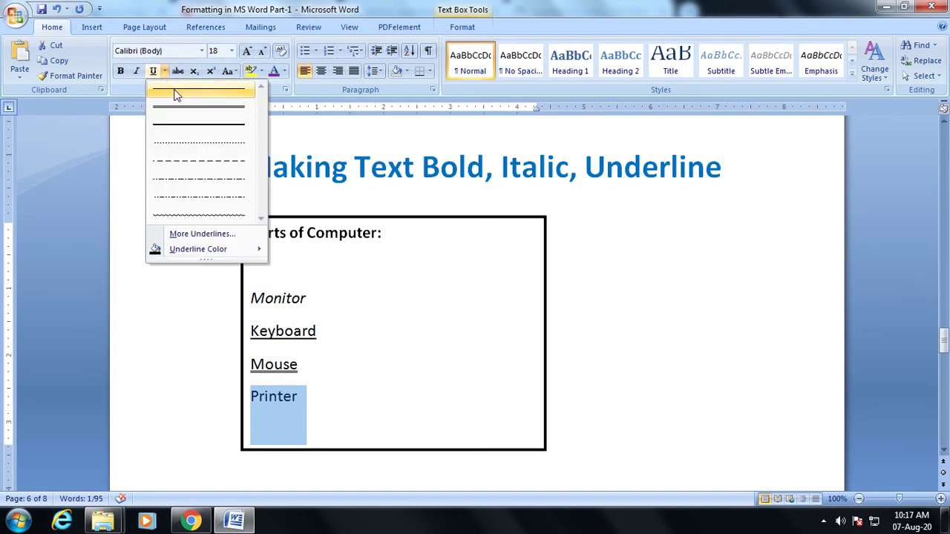
left_click(182, 216)
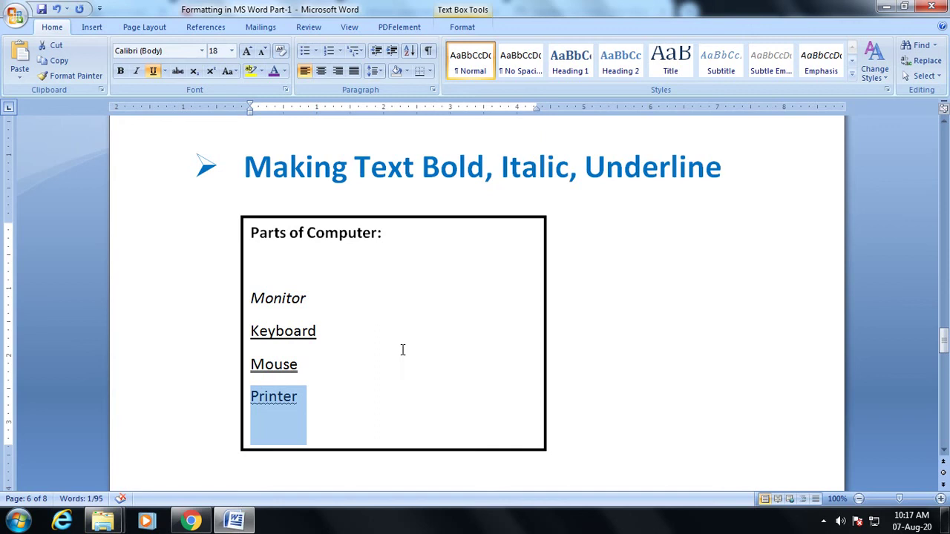
- Highlight the "Parts of Computer:" line in yellow in the text box under the Highlighting Text heading
scroll(402, 349, "down", 5)
scroll(402, 350, "down", 1)
scroll(402, 349, "up", 1)
scroll(402, 349, "down", 2)
scroll(402, 349, "up", 4)
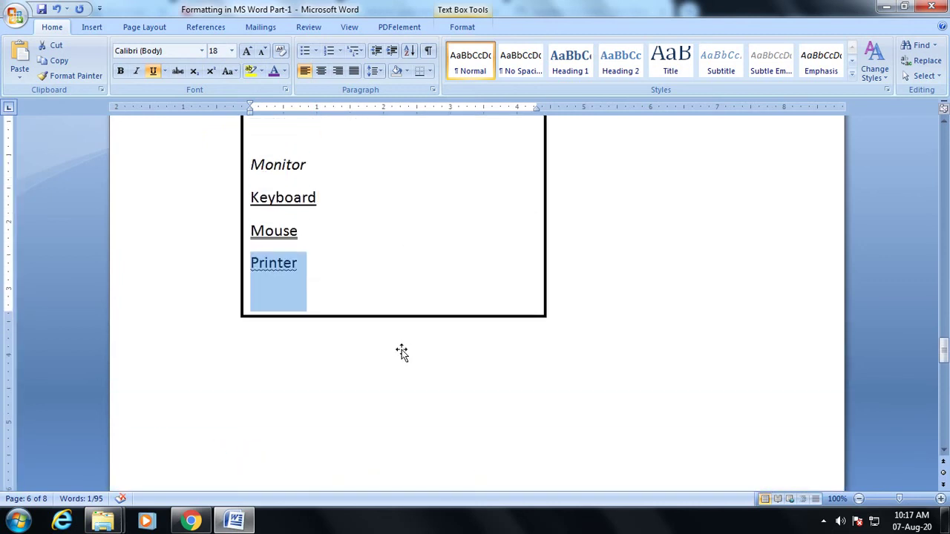
scroll(403, 350, "up", 2)
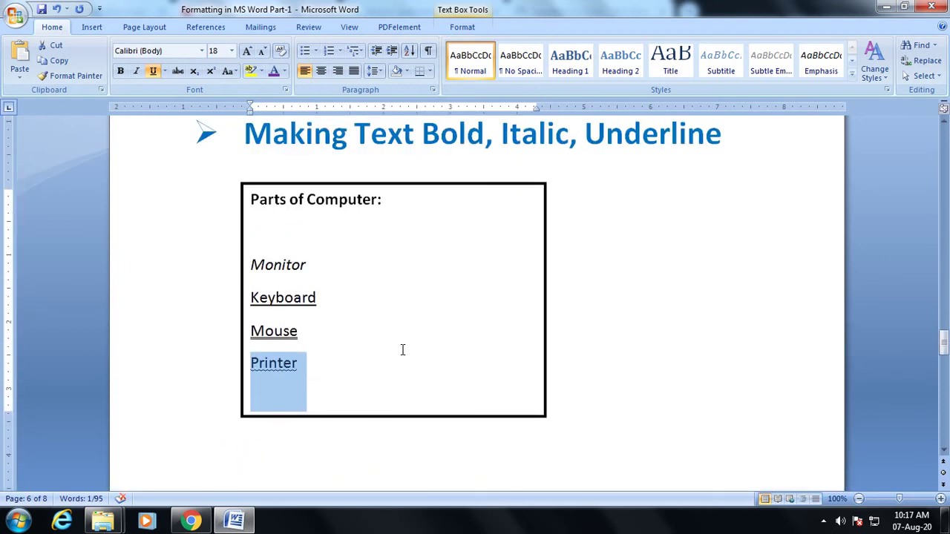
scroll(402, 350, "down", 9)
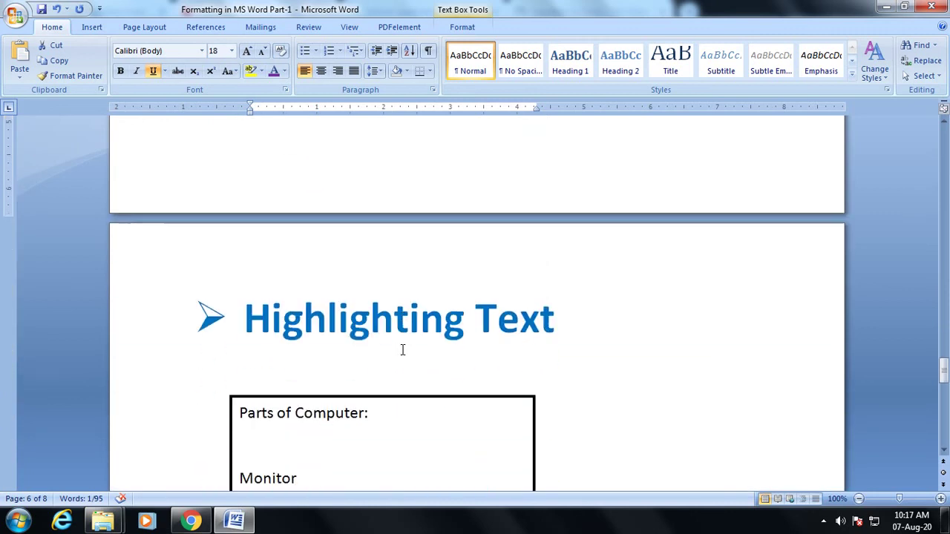
scroll(402, 350, "down", 3)
scroll(402, 350, "down", 1)
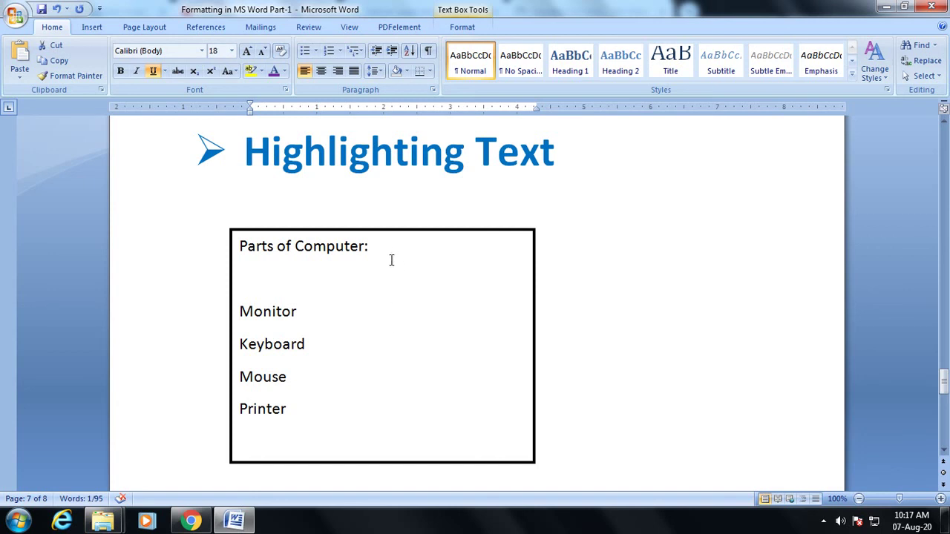
left_click_drag(385, 243, 214, 239)
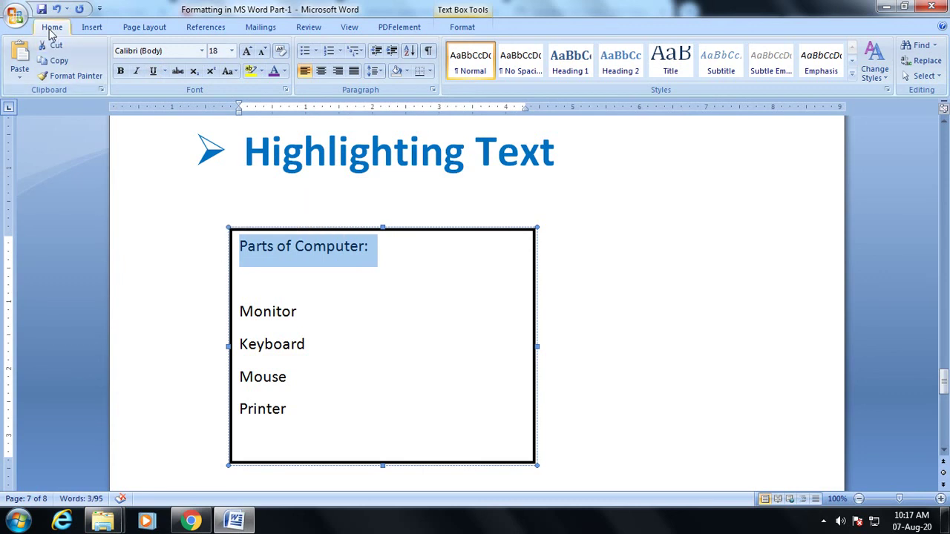
left_click(262, 77)
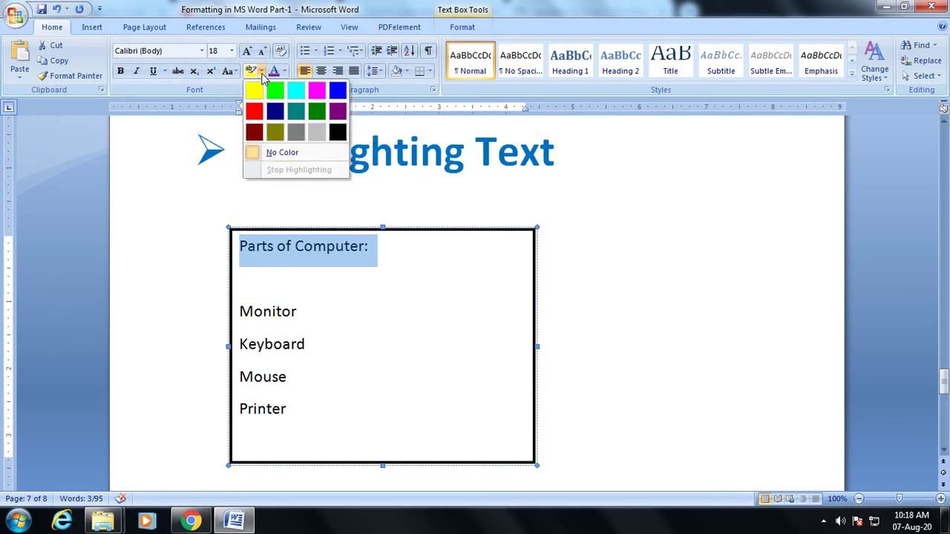
left_click(256, 91)
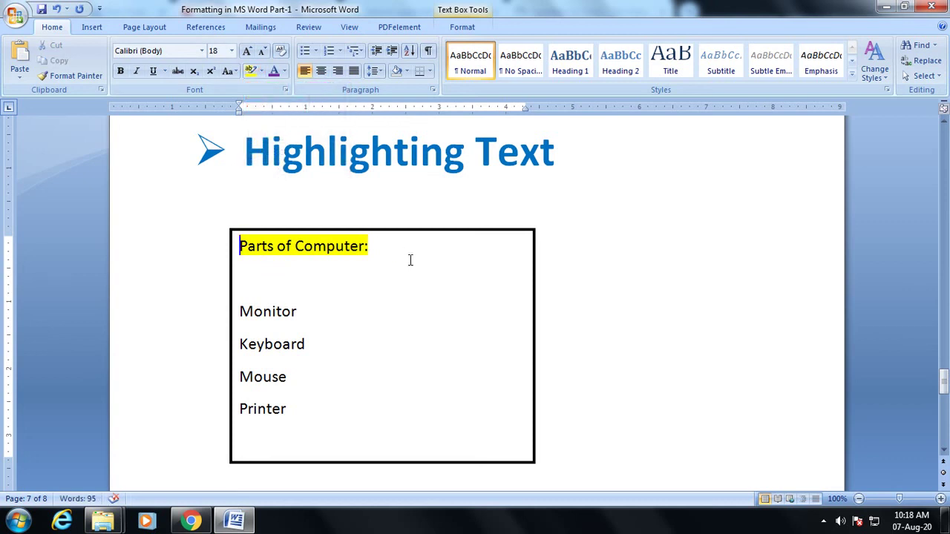